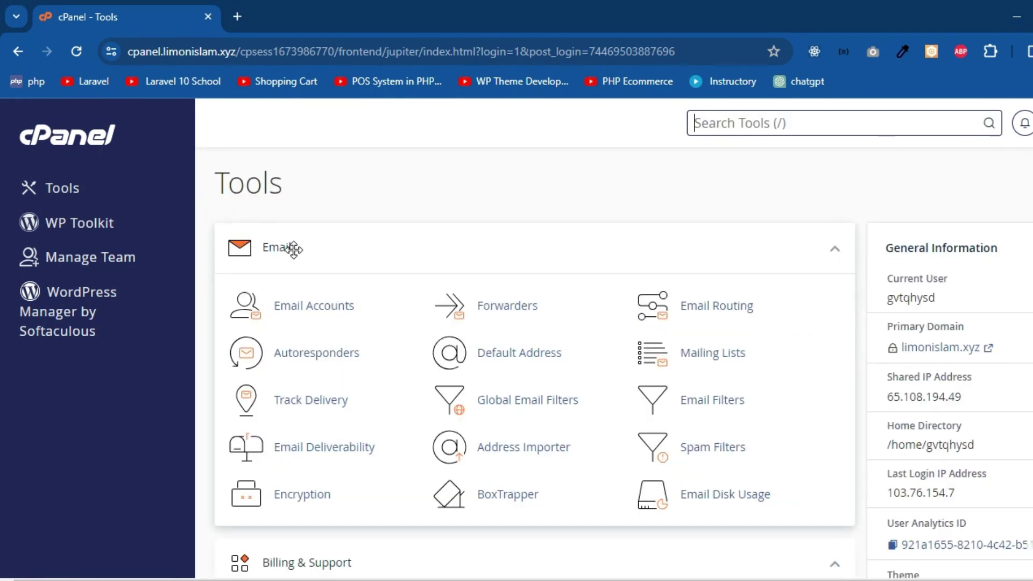
Go to Email Accounts and start creating a new email account
click(334, 306)
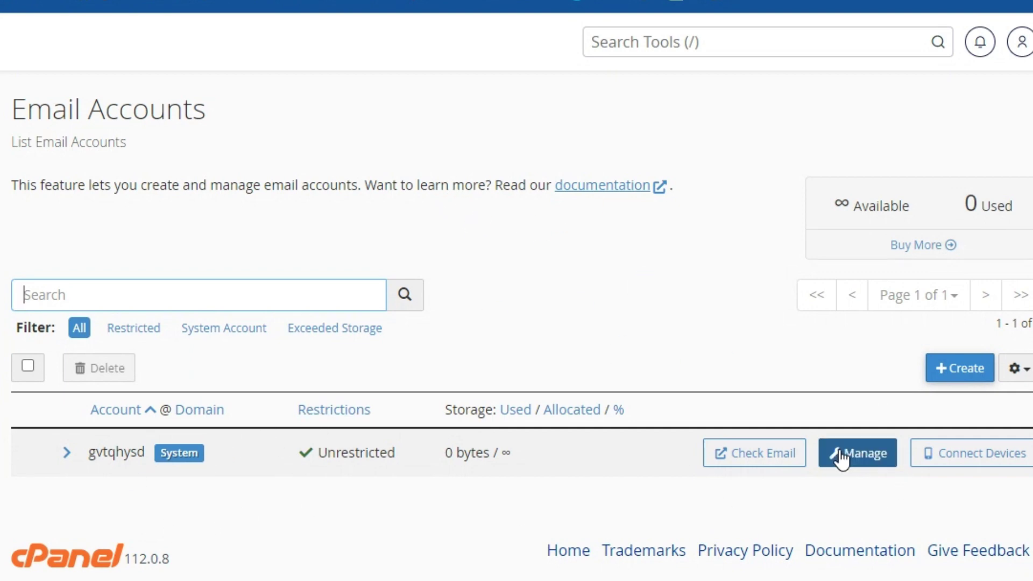
click(952, 371)
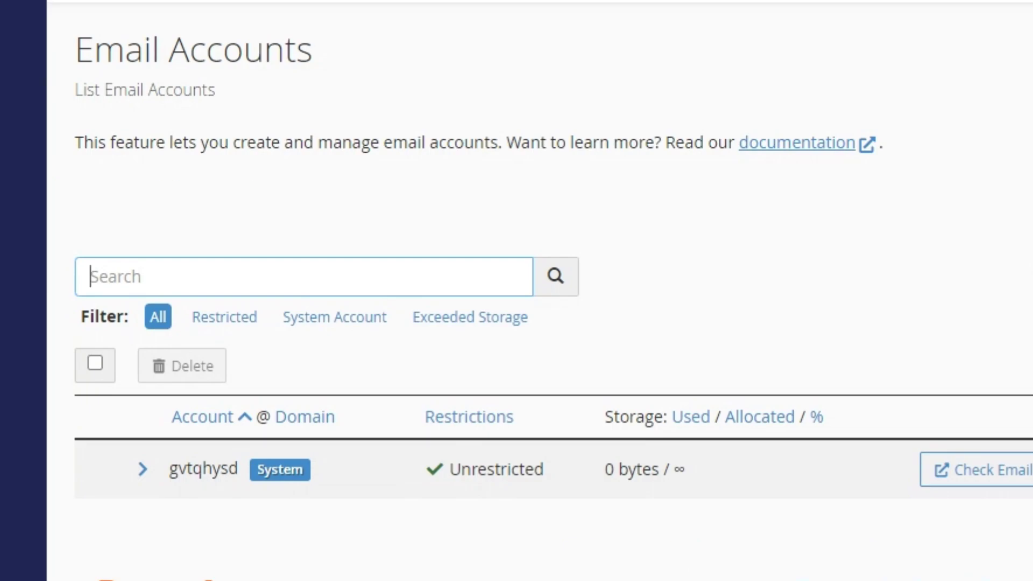
Enter username 'info' and a password rated 69, above the required 65
scroll(542, 245, down, 4)
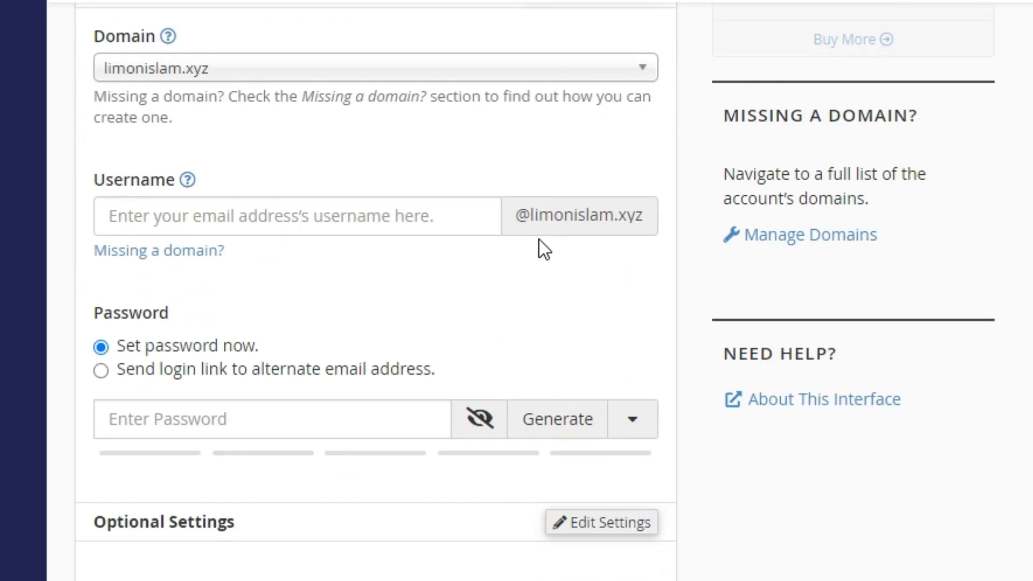
scroll(539, 240, up, 4)
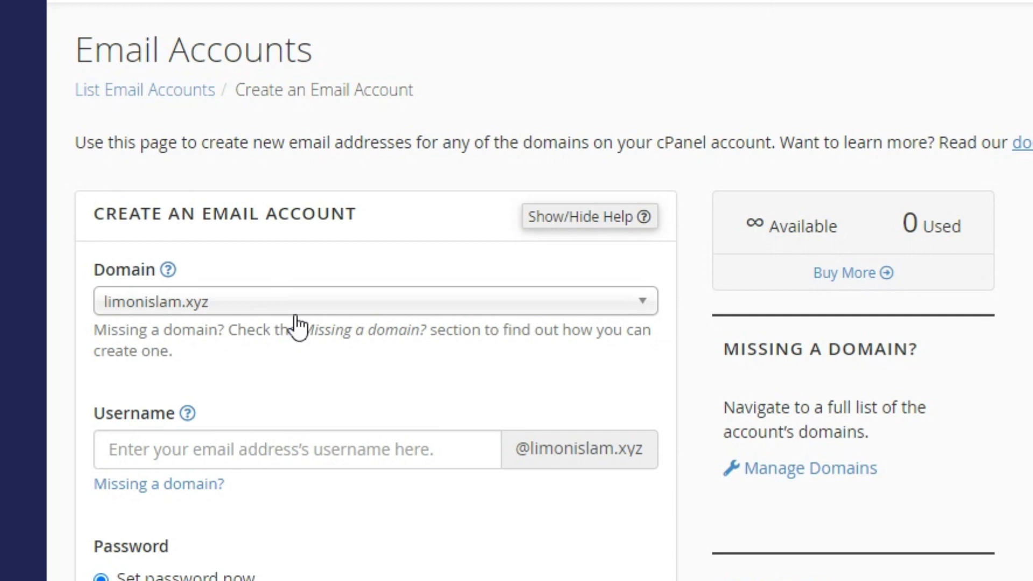
scroll(295, 326, down, 4)
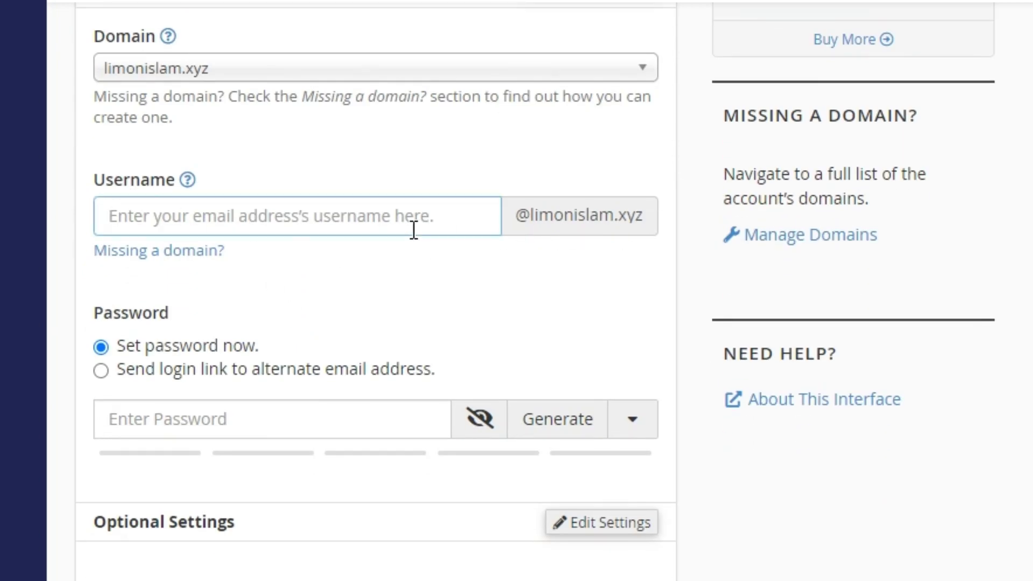
text(info)
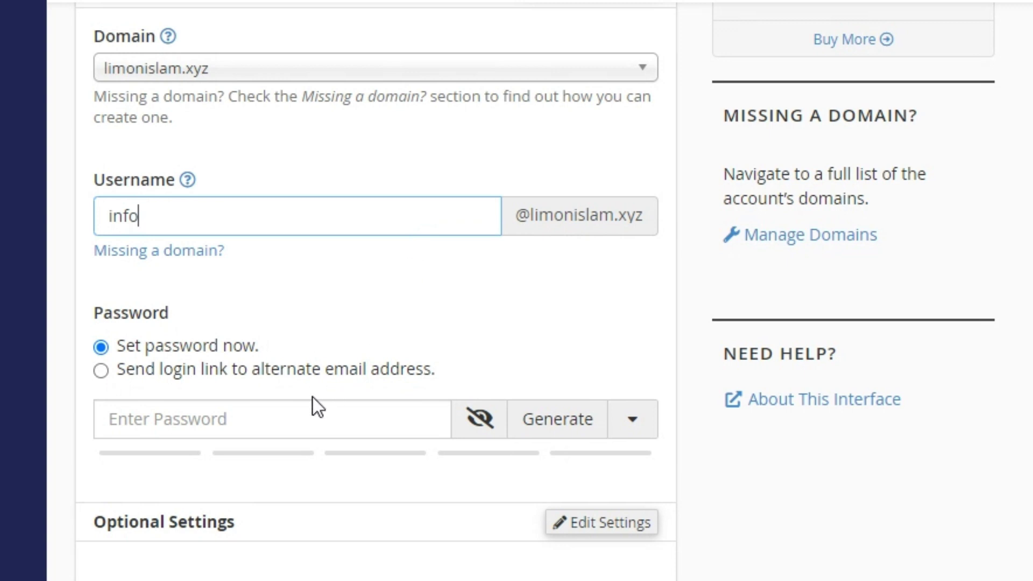
click(308, 425)
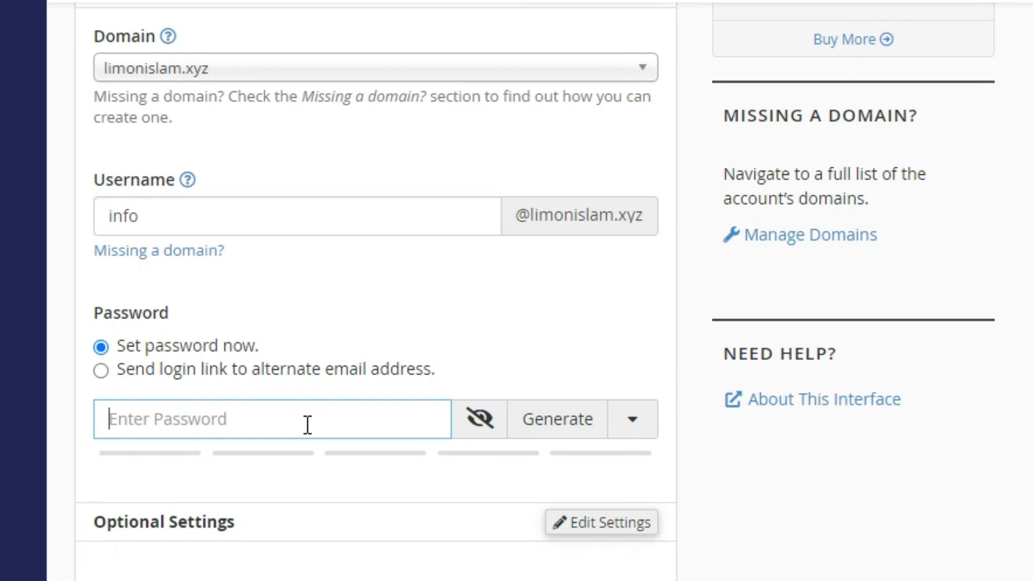
text(••)
text(•••••••)
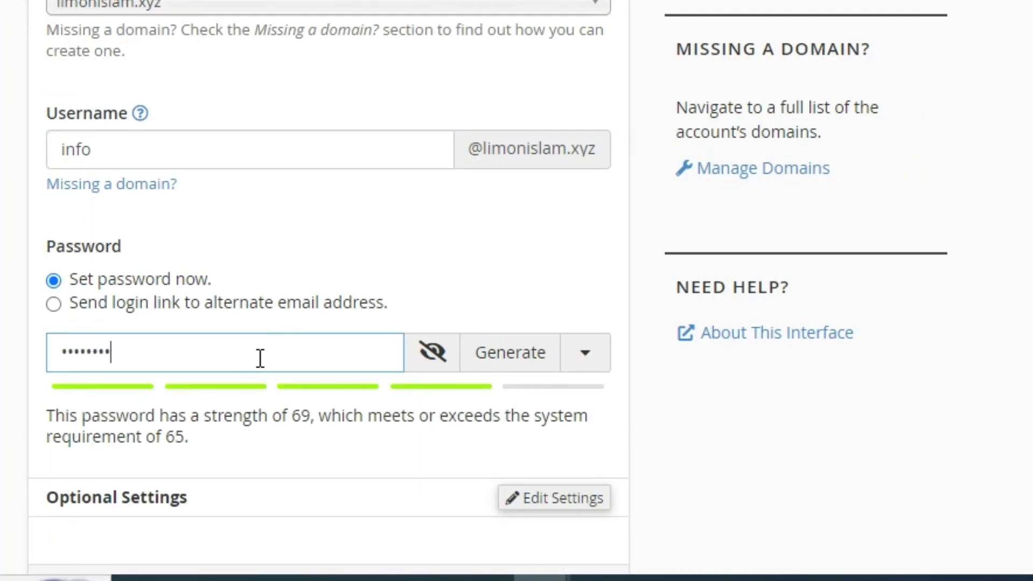
key(Tab)
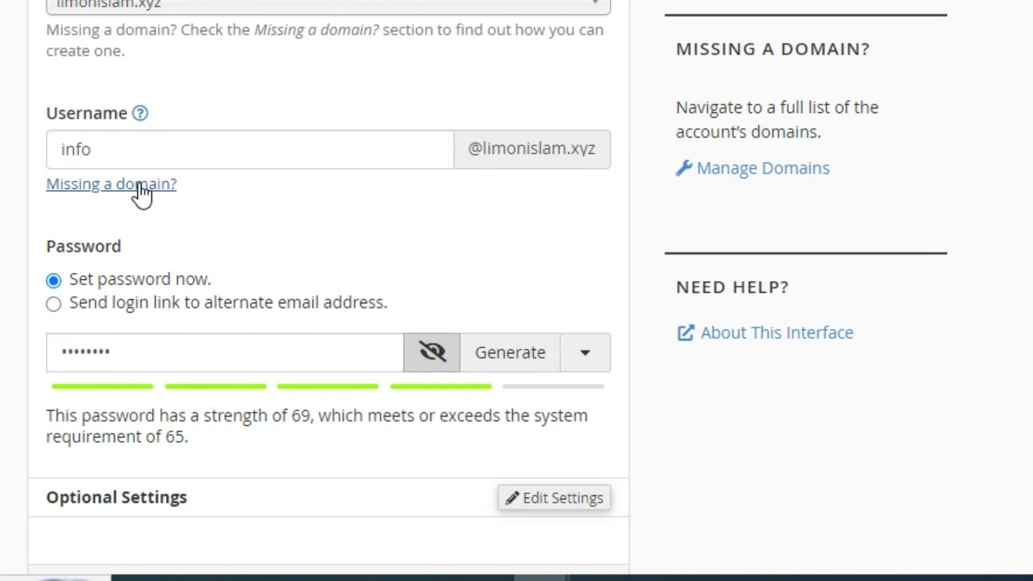
click(145, 147)
Uncheck 'Stay on this page after I click Create' and create the info account
scroll(221, 203, down, 4)
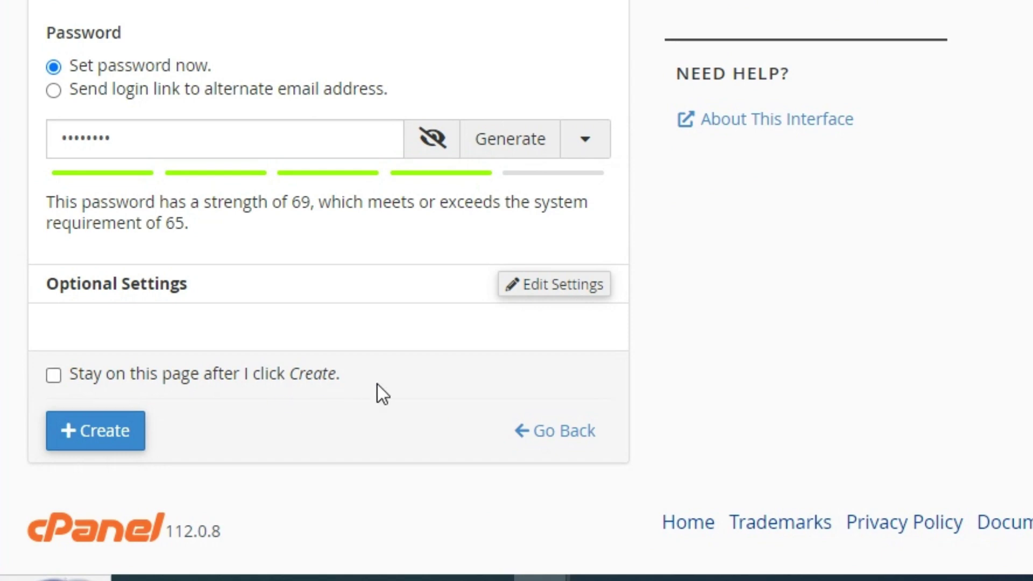
scroll(376, 384, up, 4)
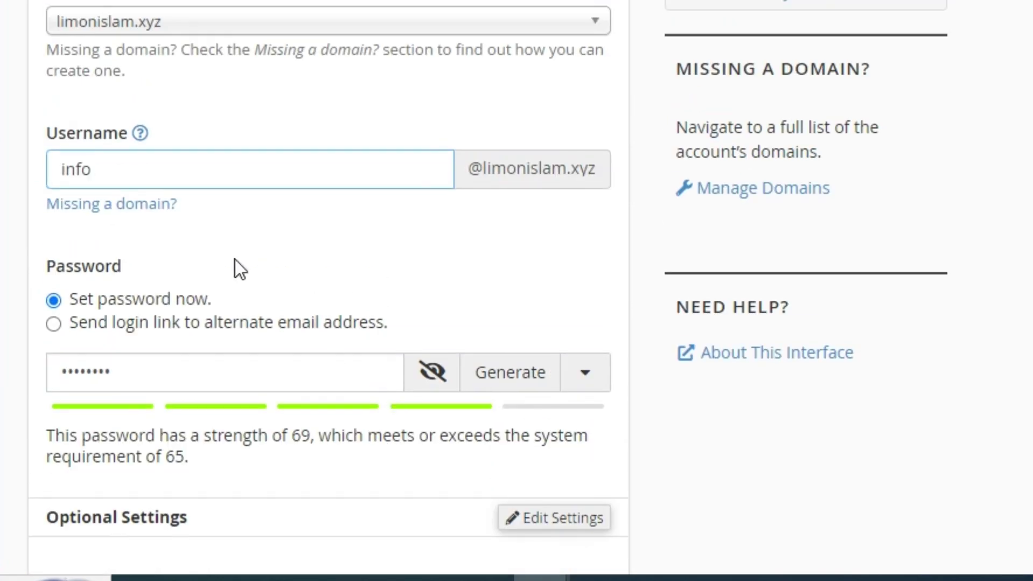
scroll(567, 196, down, 4)
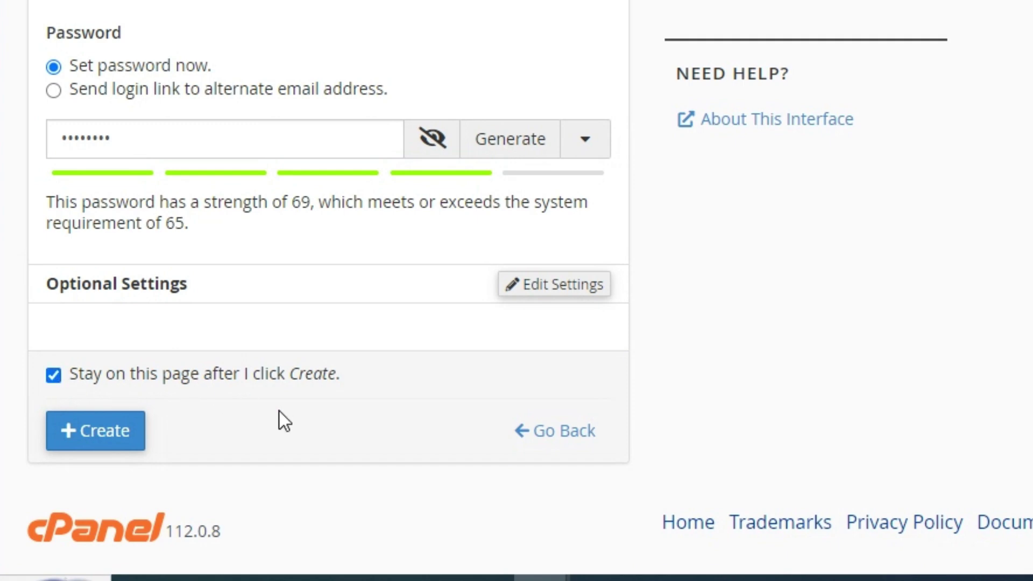
click(53, 375)
click(121, 439)
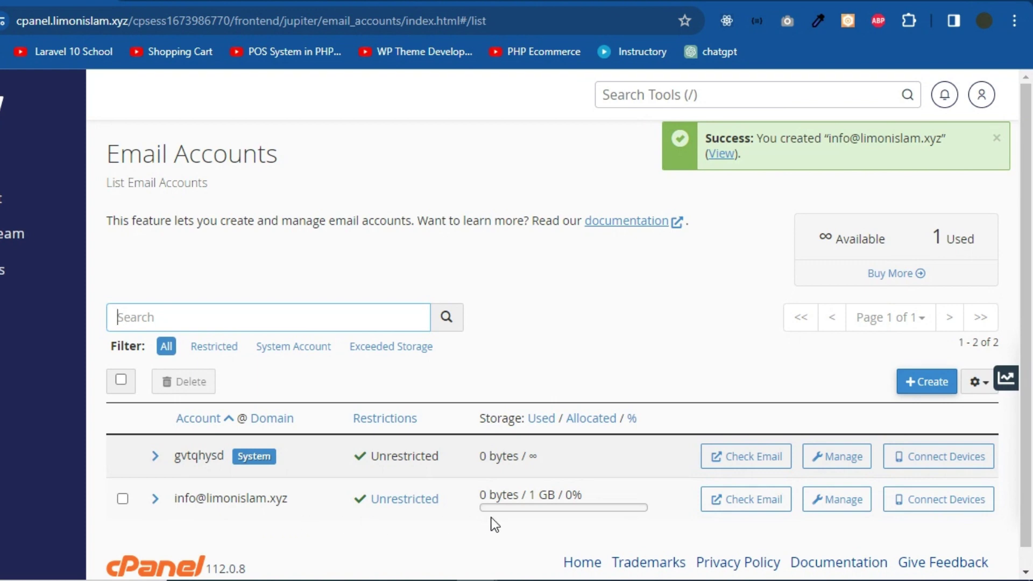
Change the info mailbox's allocated storage from 1024 MB to 200 MB and save
drag(530, 494, 570, 495)
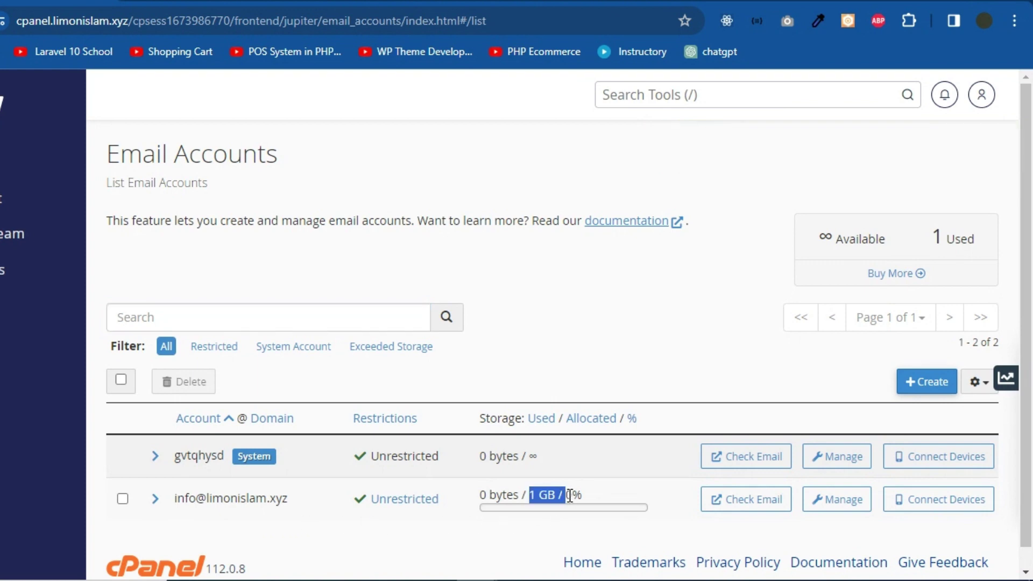
click(839, 498)
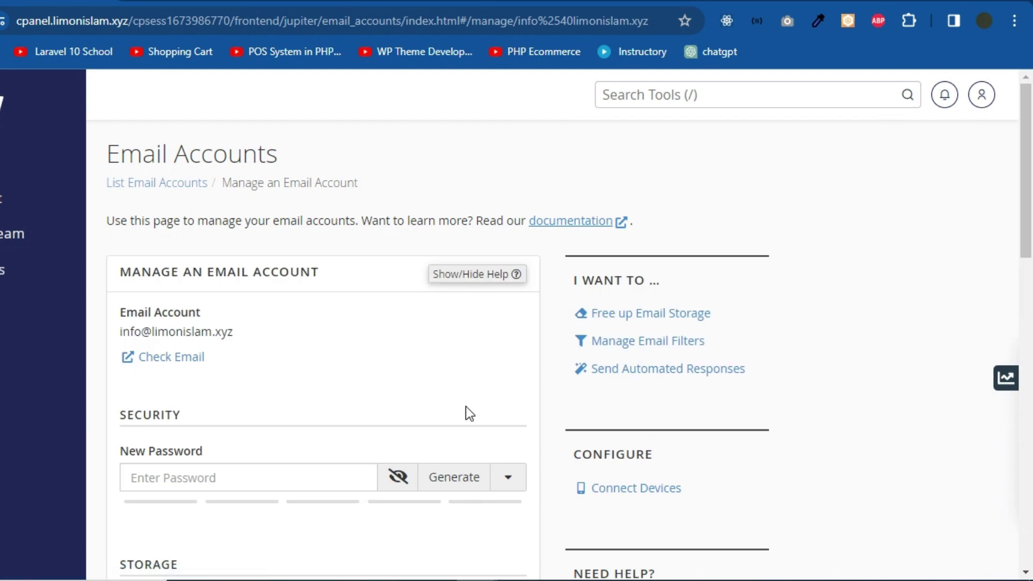
scroll(447, 414, down, 2)
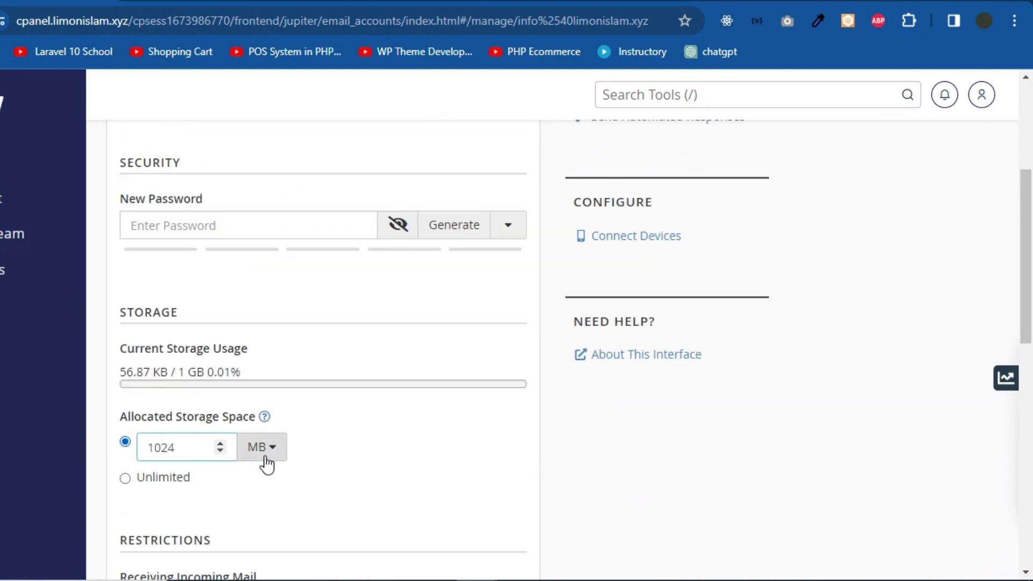
drag(171, 448, 144, 451)
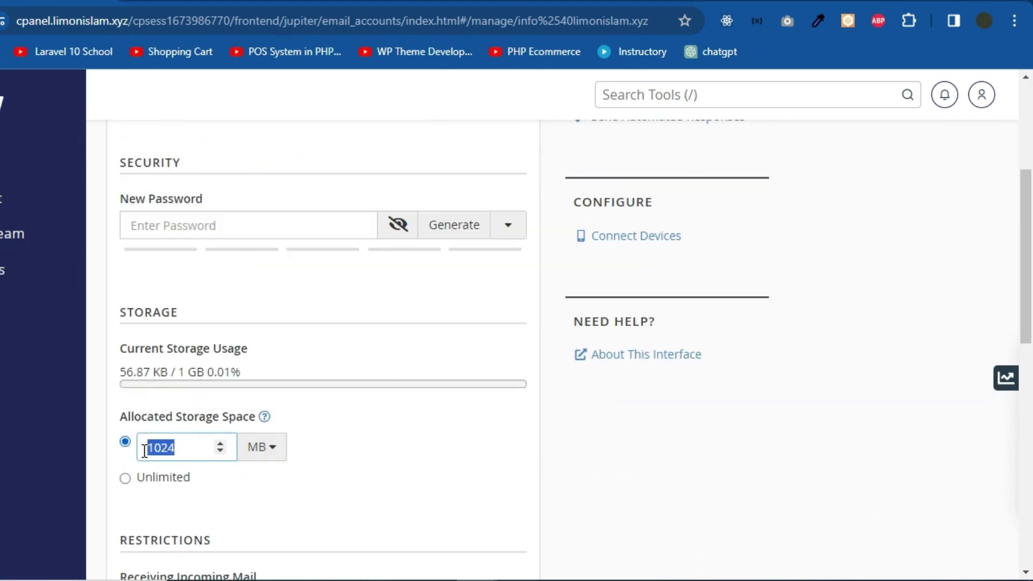
text(200)
click(211, 486)
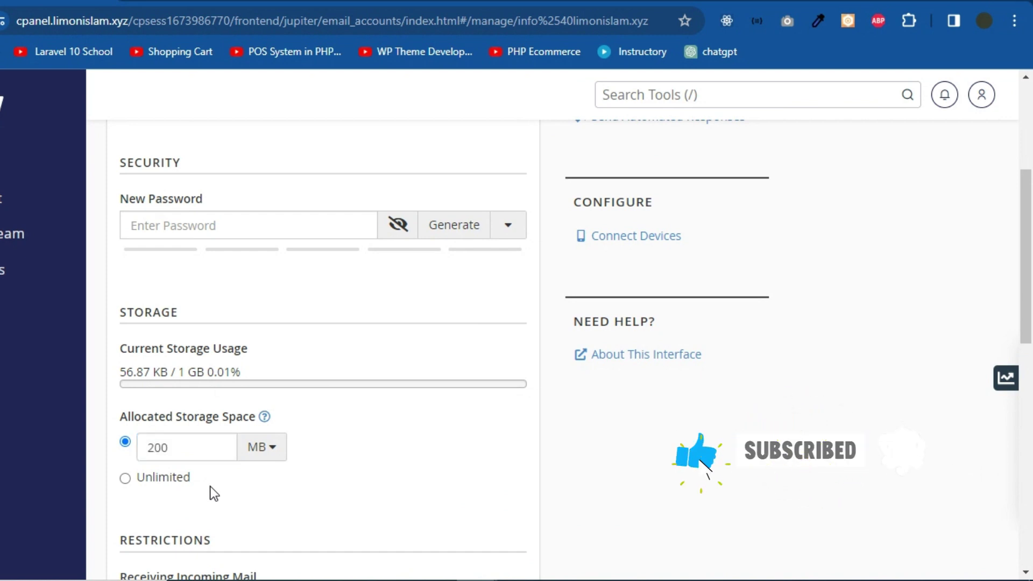
scroll(309, 364, down, 3)
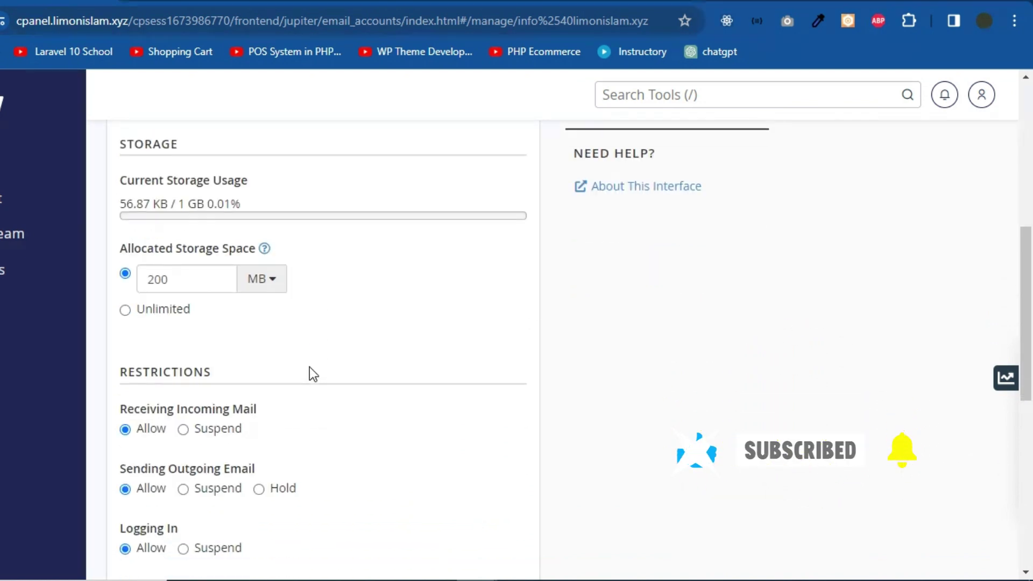
scroll(283, 336, down, 6)
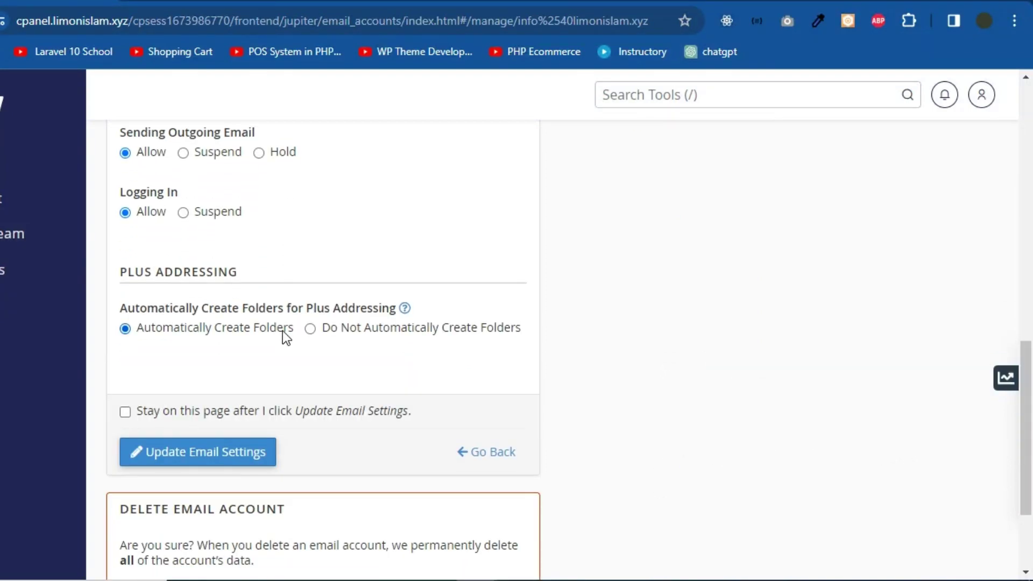
click(210, 455)
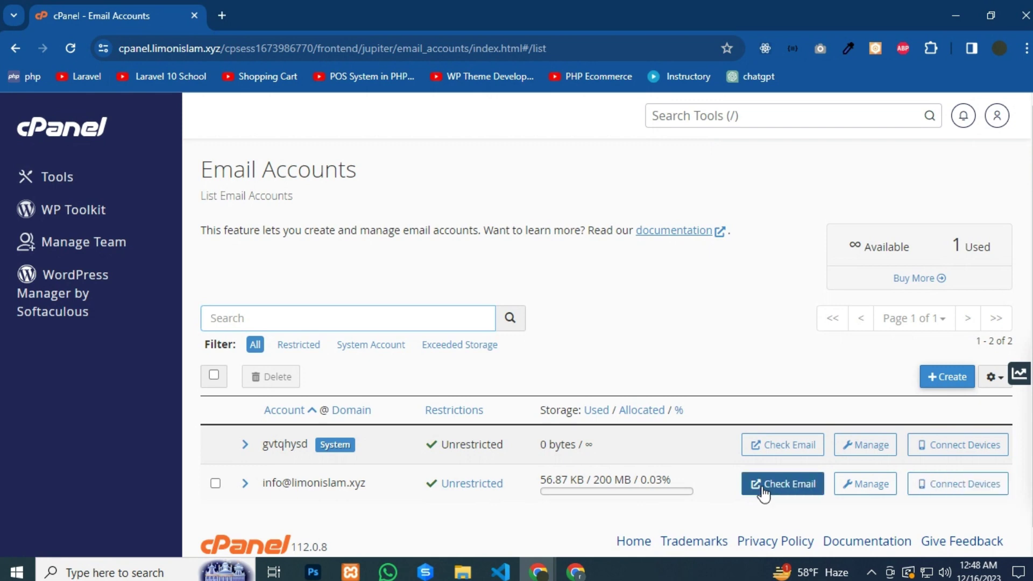
Open the info mailbox in Roundcube, dismiss the analytics prompt, and read the inbox message
click(779, 487)
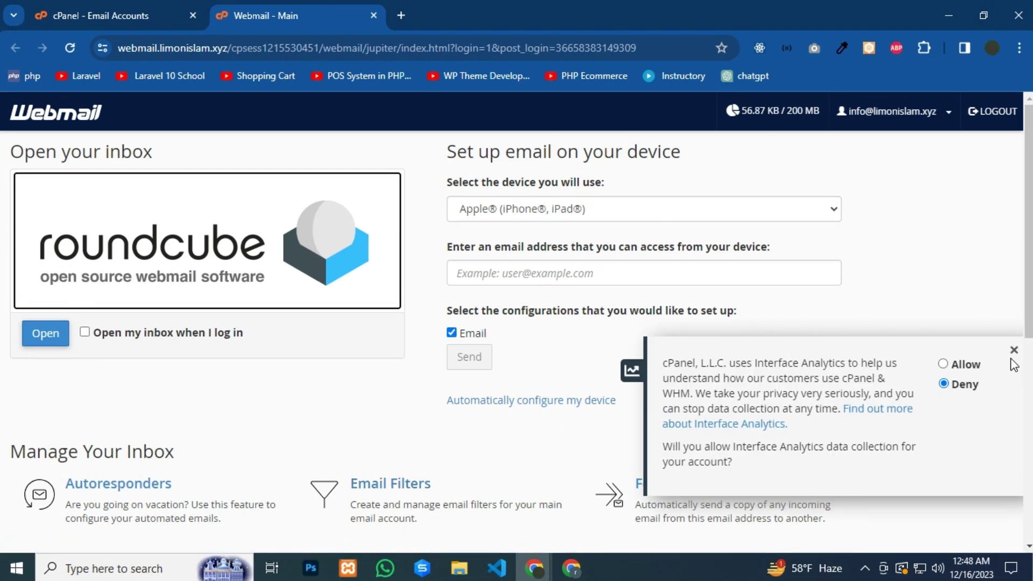
click(1013, 350)
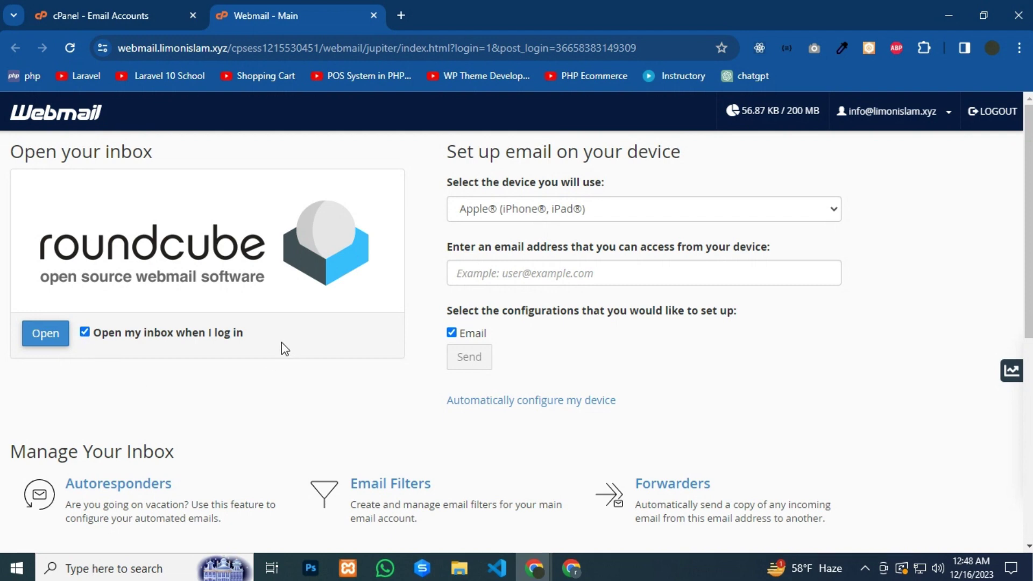
click(46, 334)
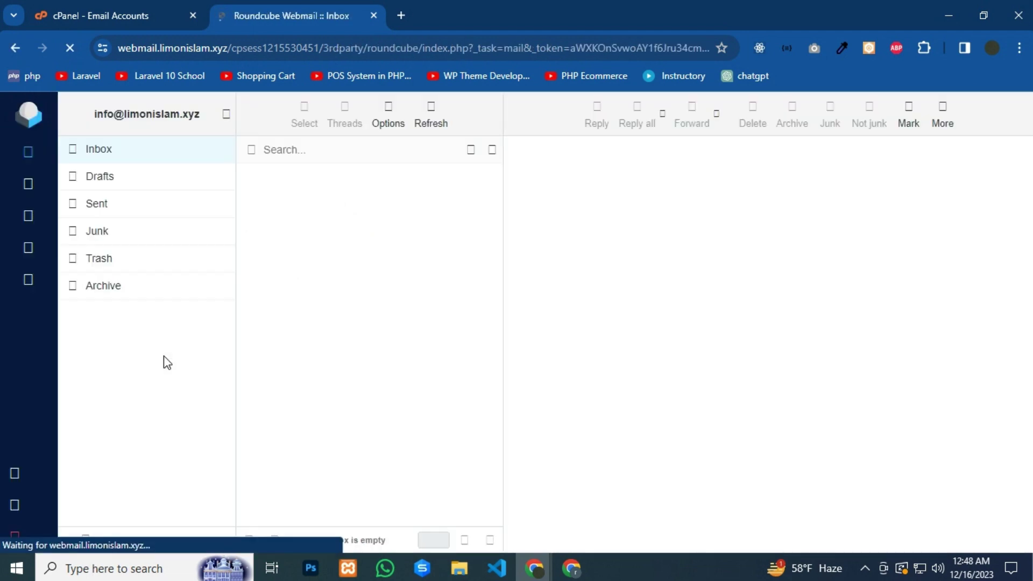
click(368, 198)
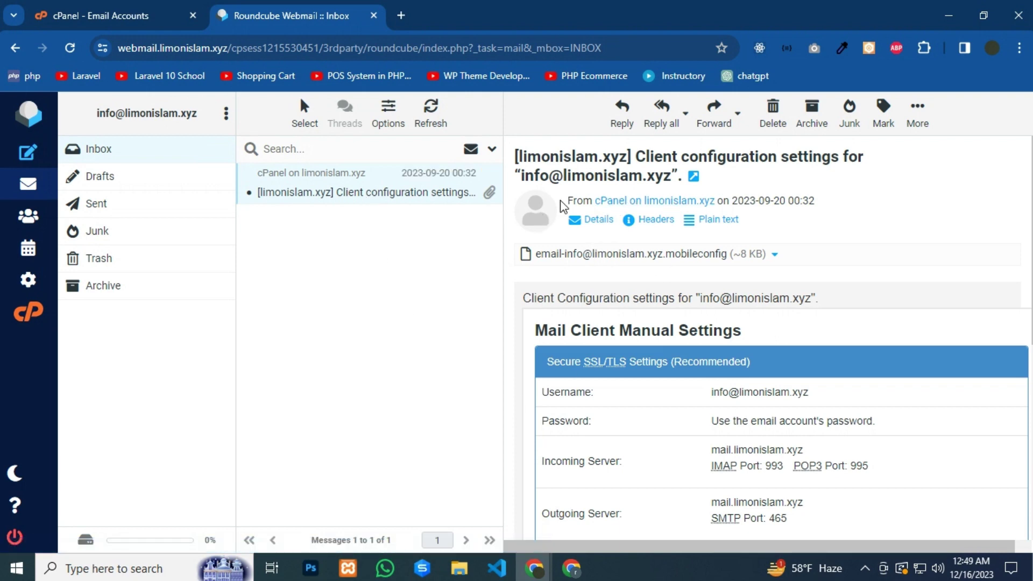
Confirm the Sent folder is empty and start composing a new message
scroll(676, 307, down, 7)
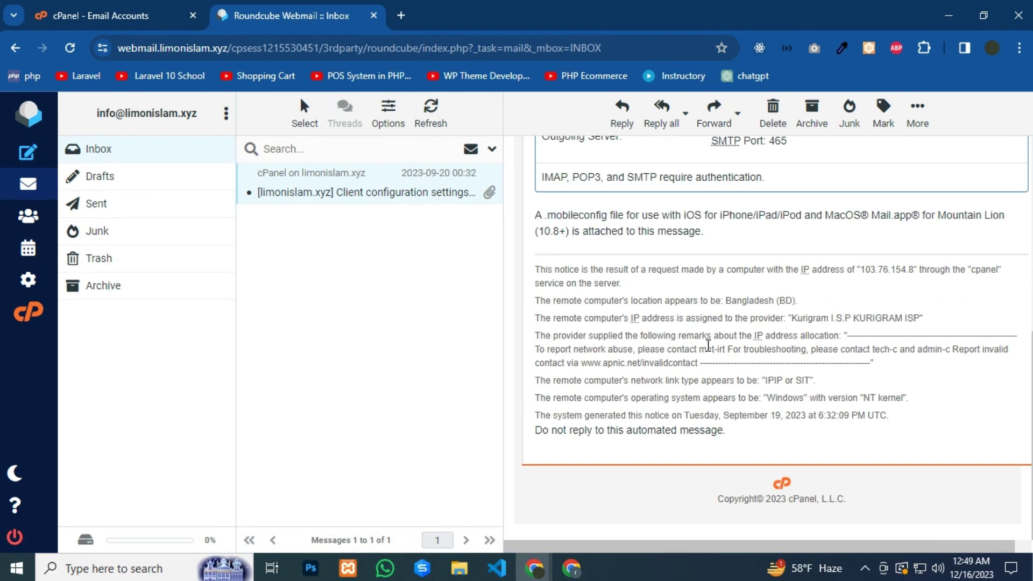
scroll(708, 344, up, 6)
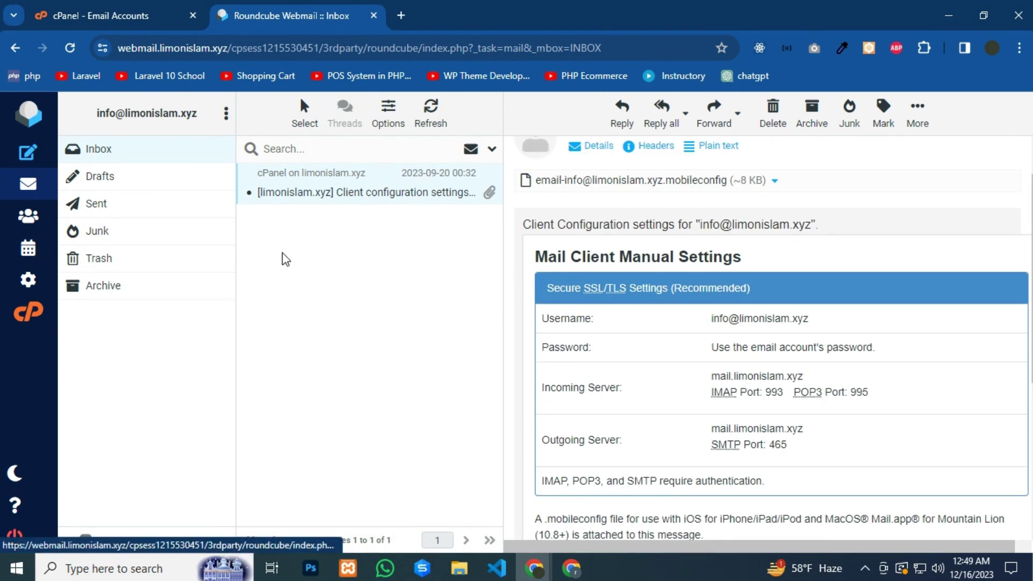
click(142, 207)
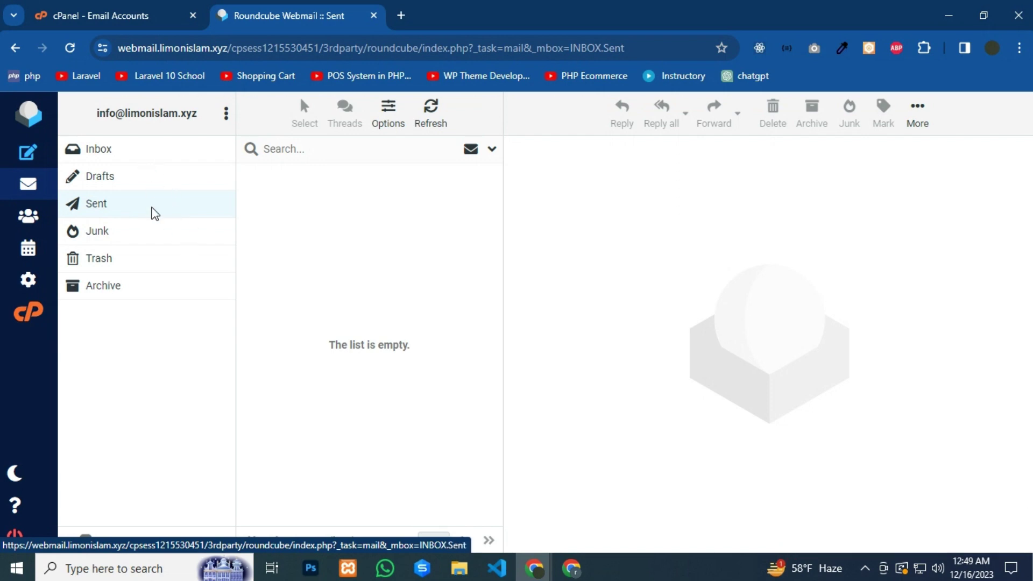
click(23, 156)
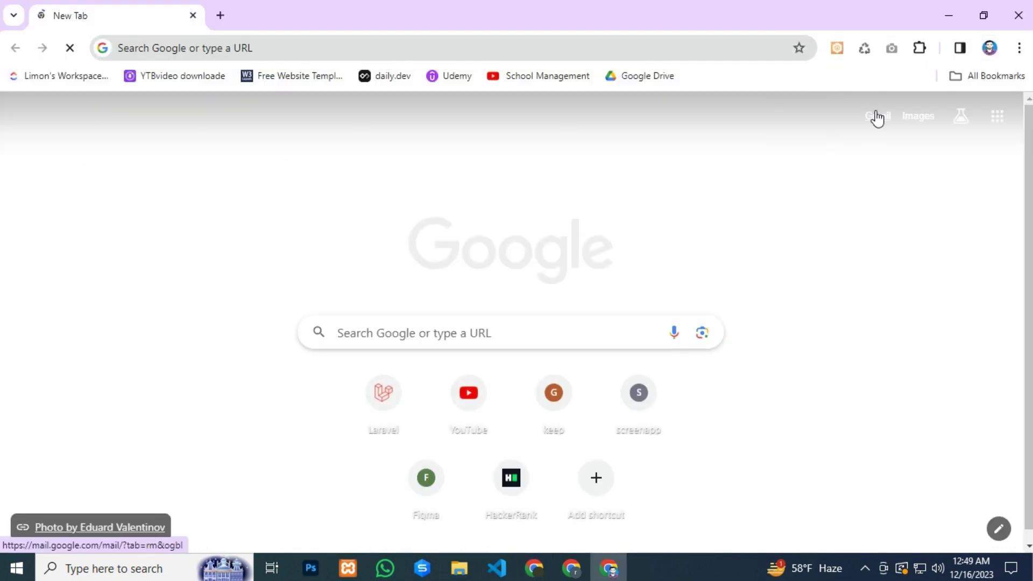
Open Gmail in the new tab, then begin typing the Gmail recipient address in Roundcube
click(877, 118)
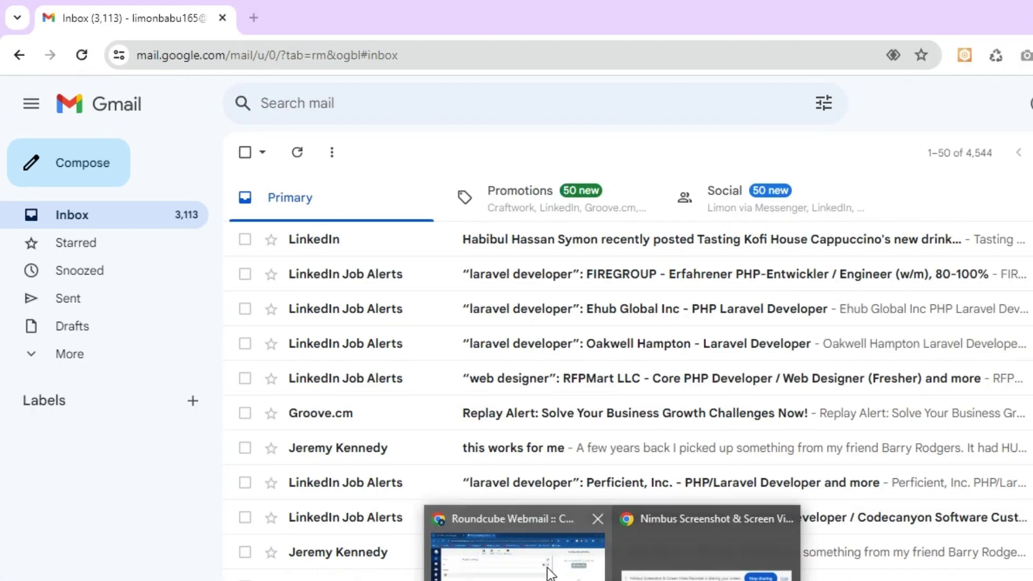
click(549, 572)
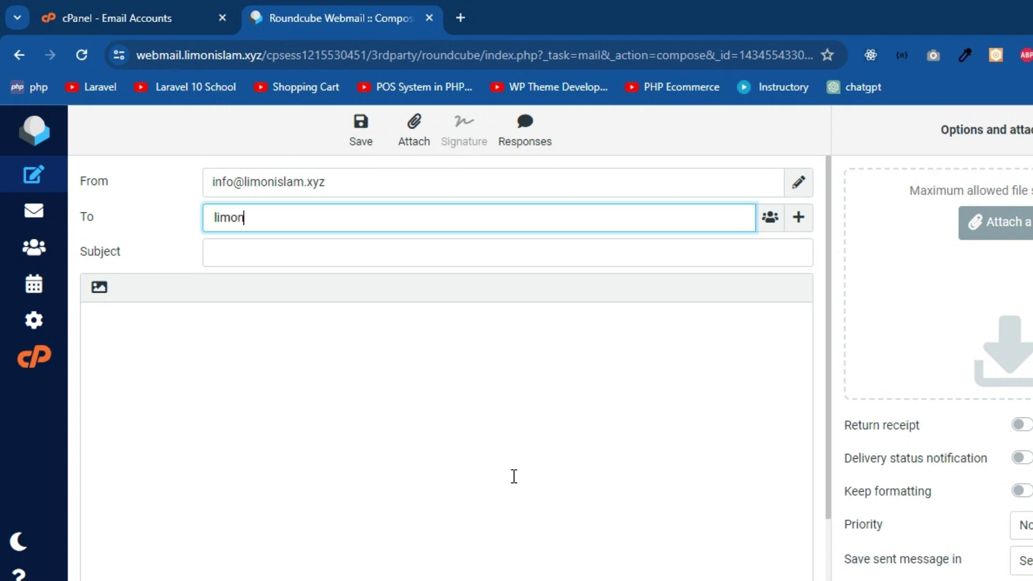
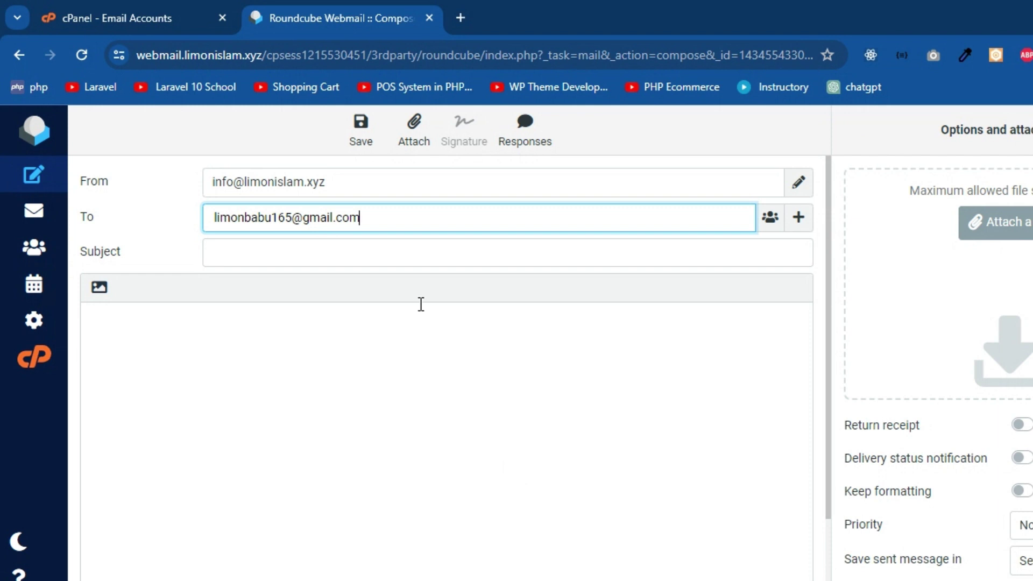
Give the message subject 'test business mail' and a body asking for an Okay reply
click(319, 251)
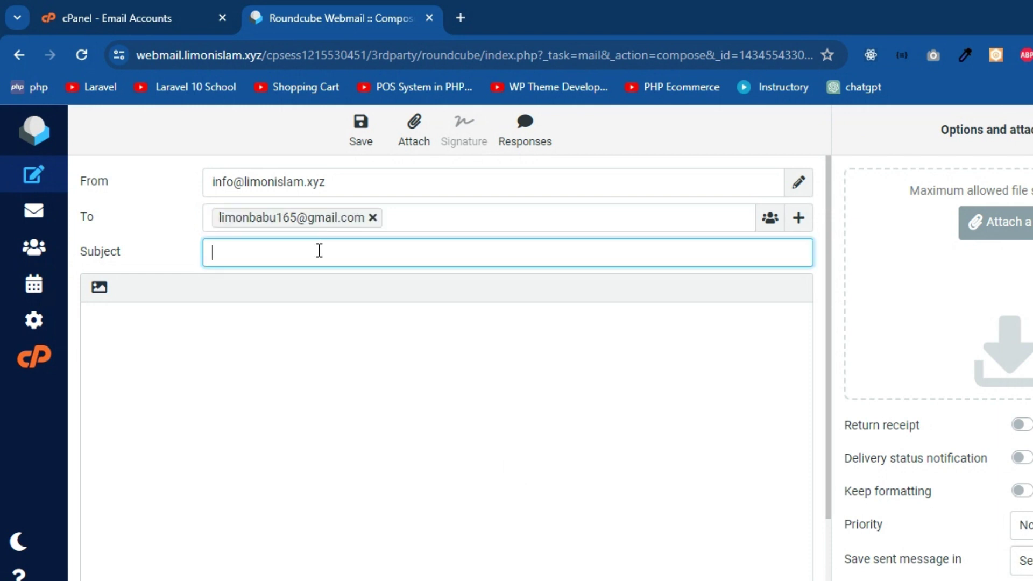
text(test business mail)
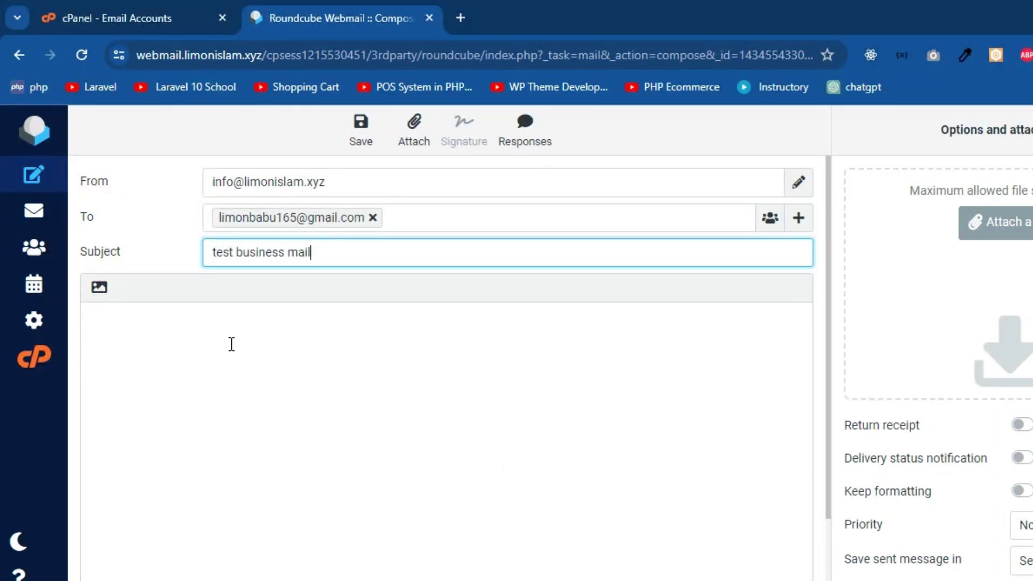
click(212, 323)
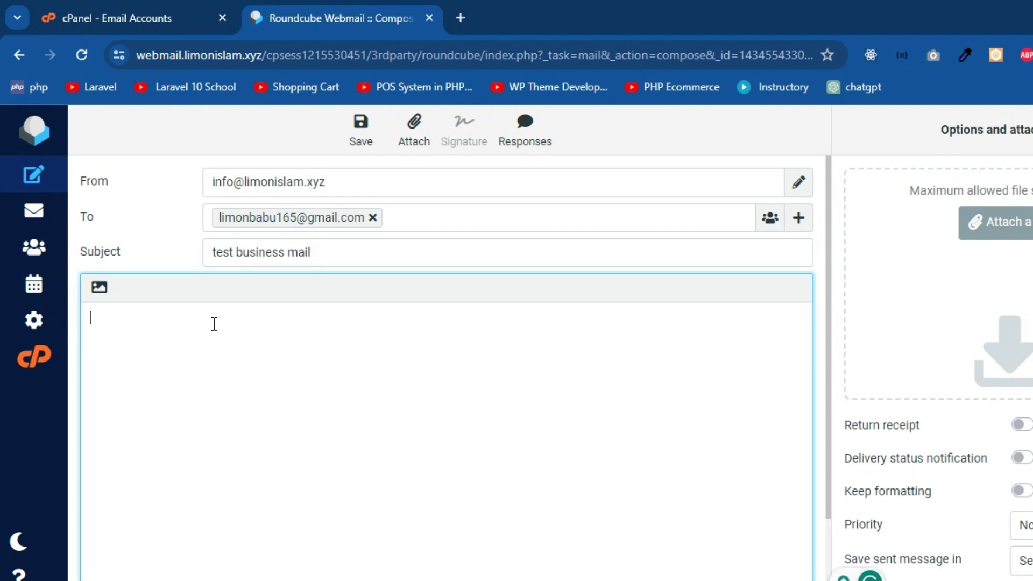
text(check my first business)
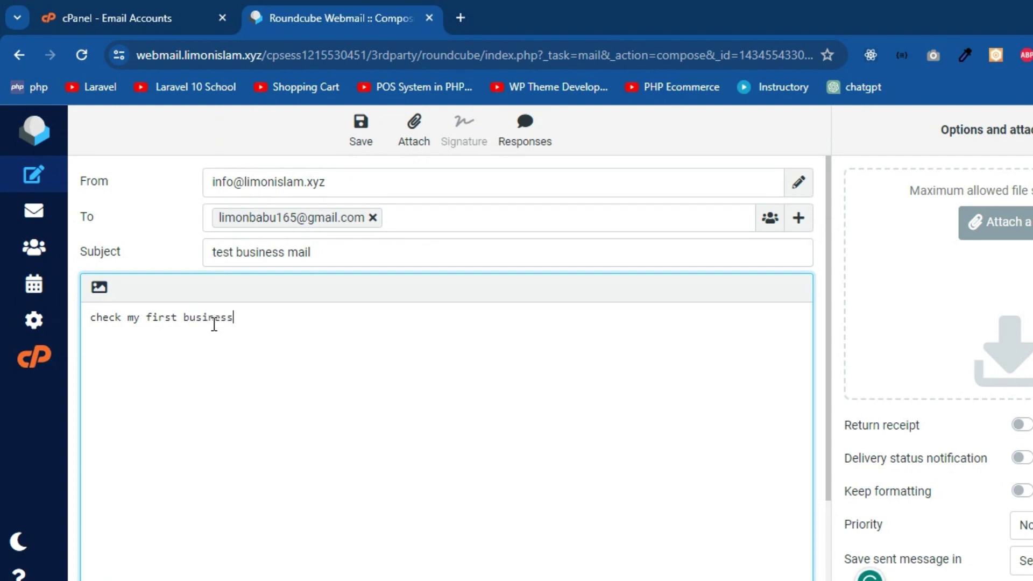
text( mail. Reply Okay.. I am waiting.........)
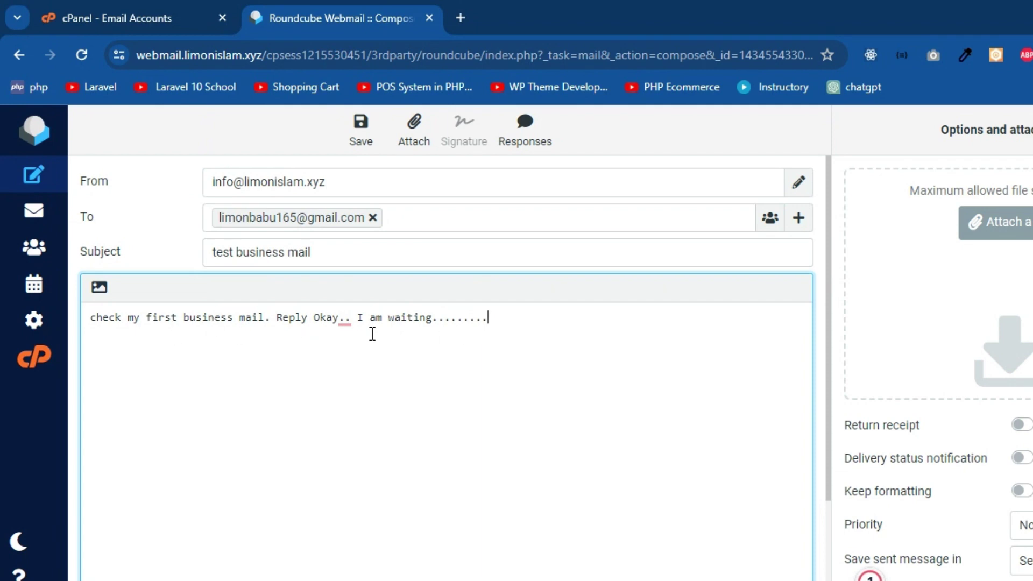
Capitalise 'Check', fix the doubled full stop, and send the message to Gmail
click(99, 318)
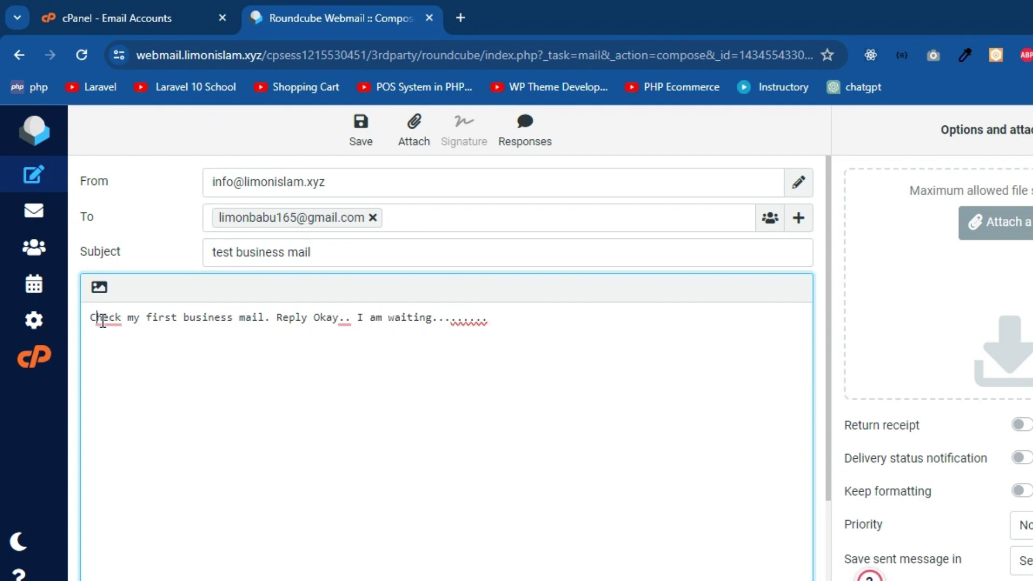
key(BackSpace)
text(C)
click(351, 373)
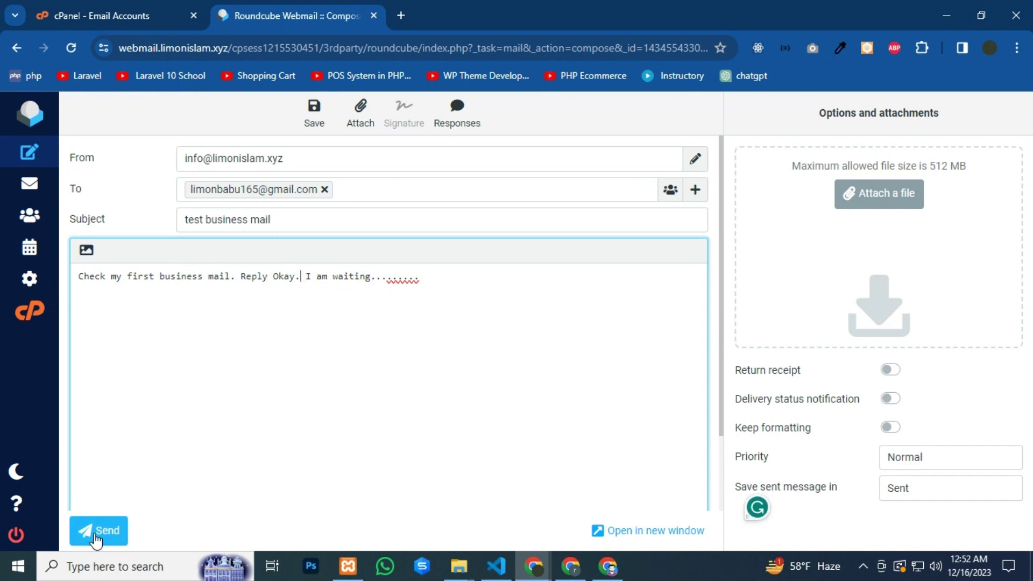
click(94, 535)
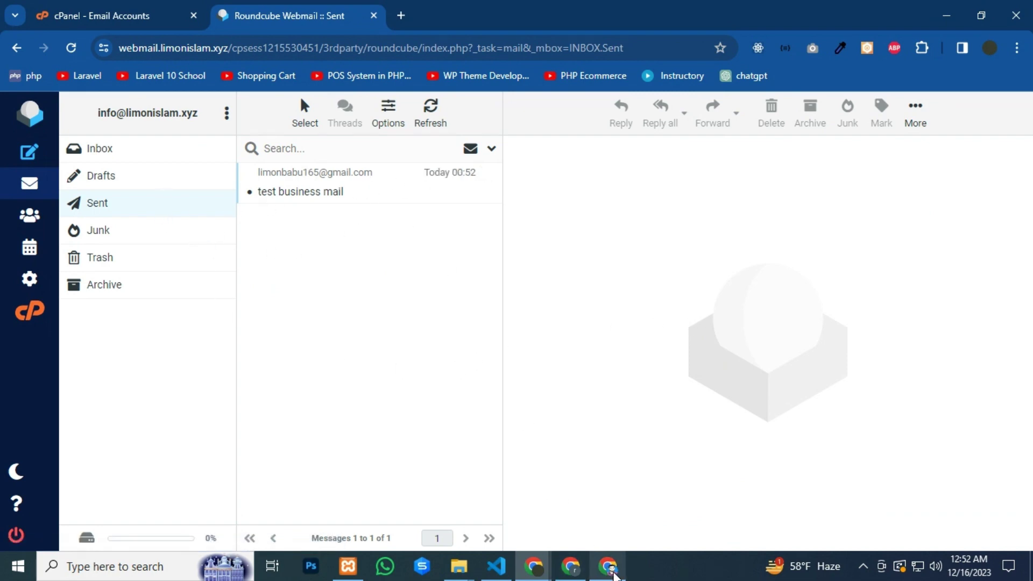
click(608, 566)
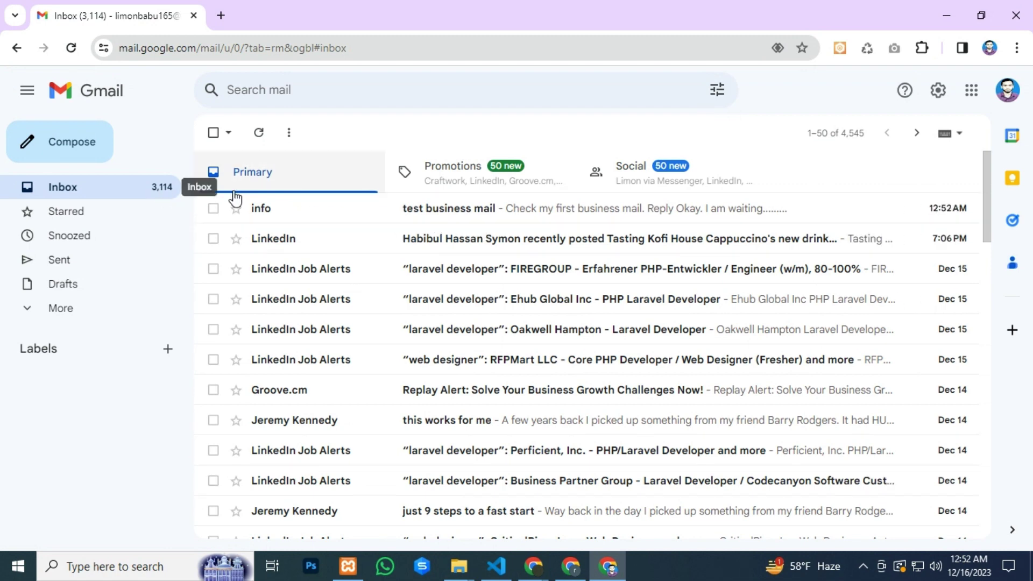
Reply 'Okay' to the test business mail in Gmail and return to Roundcube
click(463, 210)
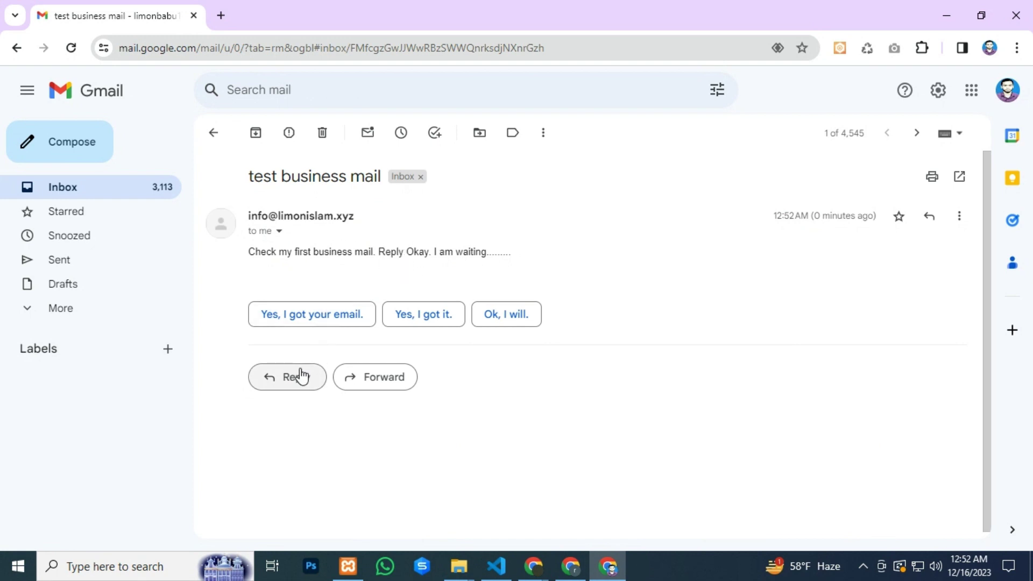
click(291, 384)
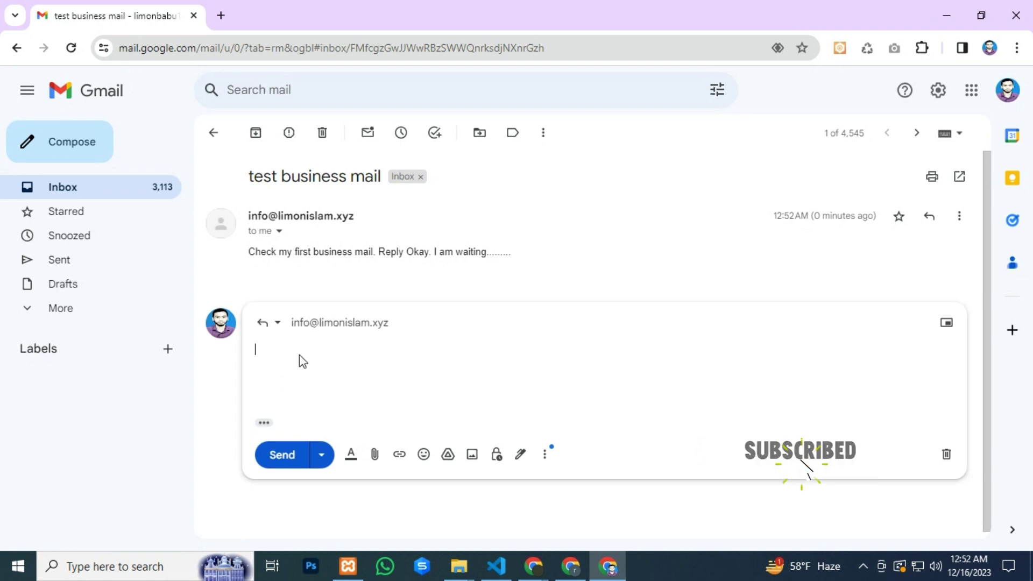
text(Okay)
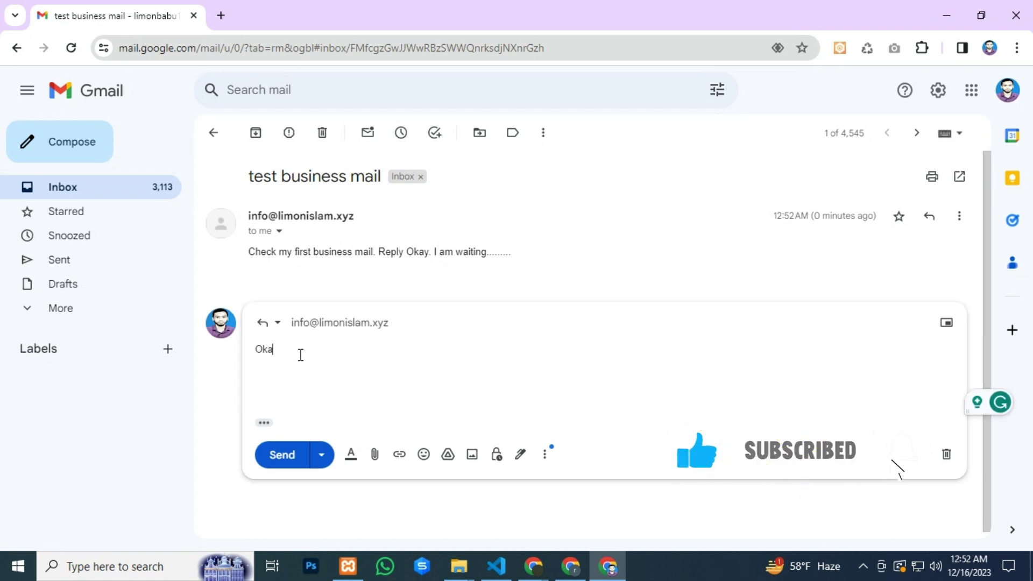
click(282, 455)
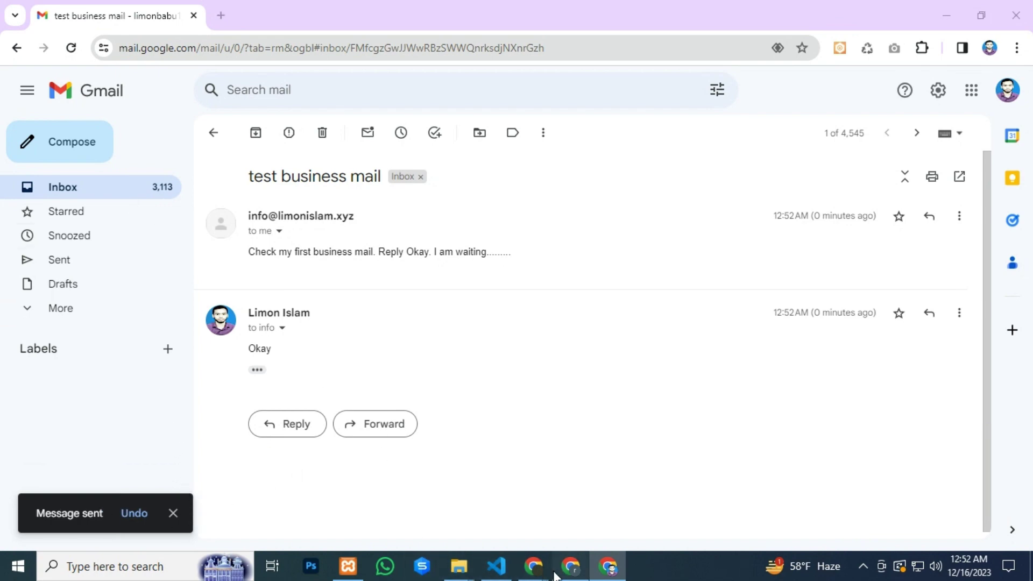
click(533, 566)
mouse_move(533, 565)
click(492, 519)
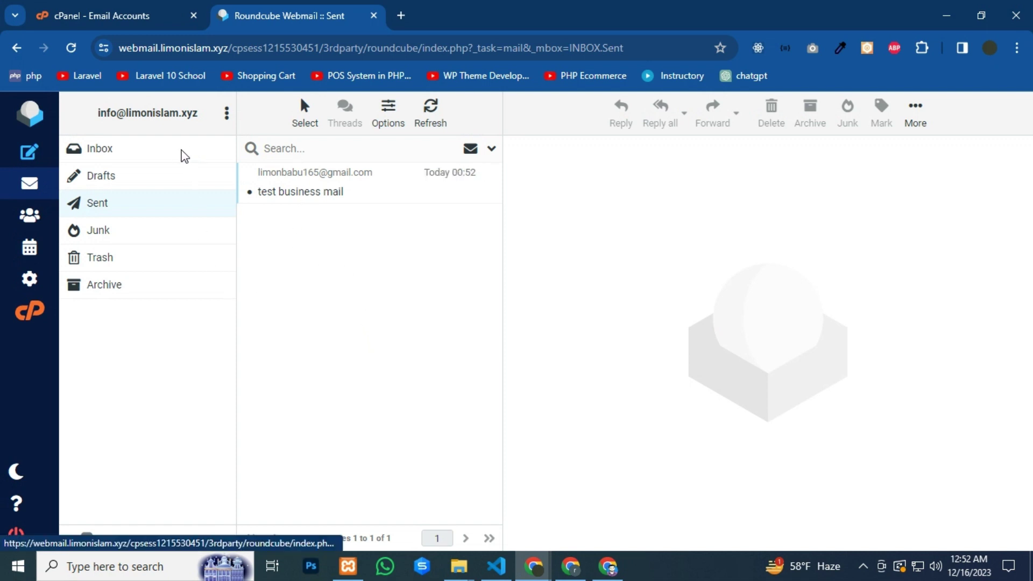
Return to the Roundcube inbox and open the 'Re: test business mail' reply reading Okay
click(29, 278)
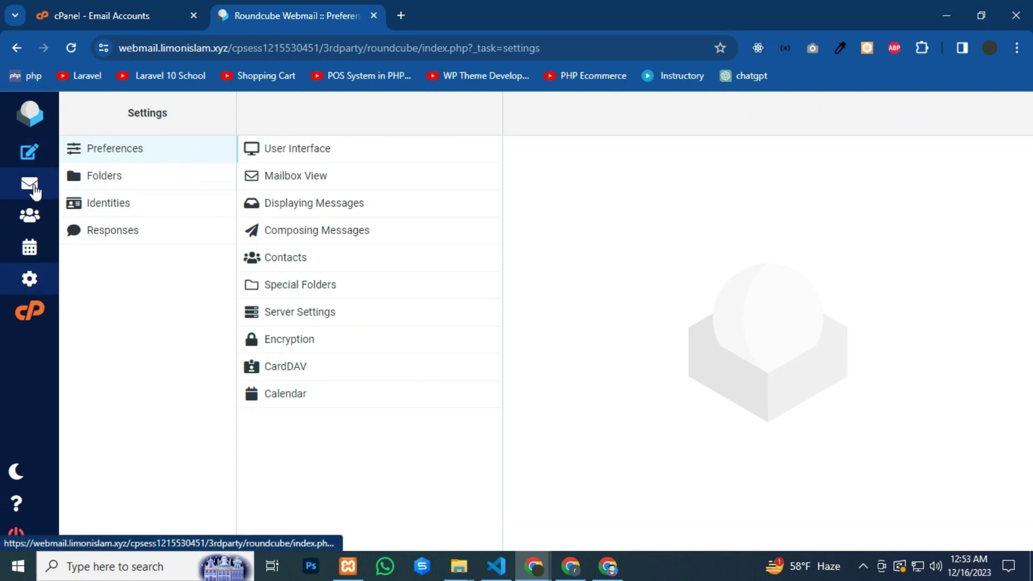
click(33, 186)
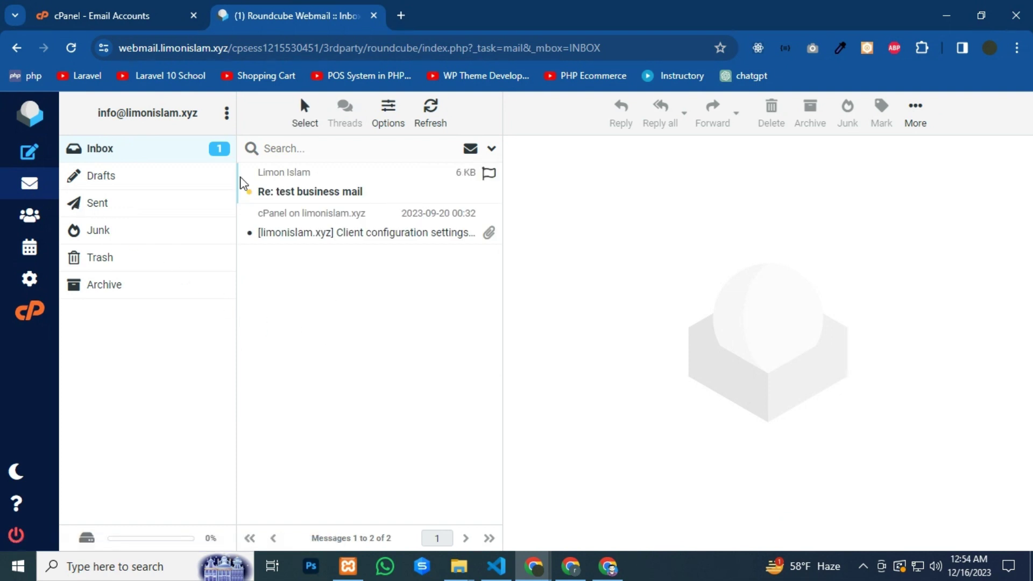
click(326, 192)
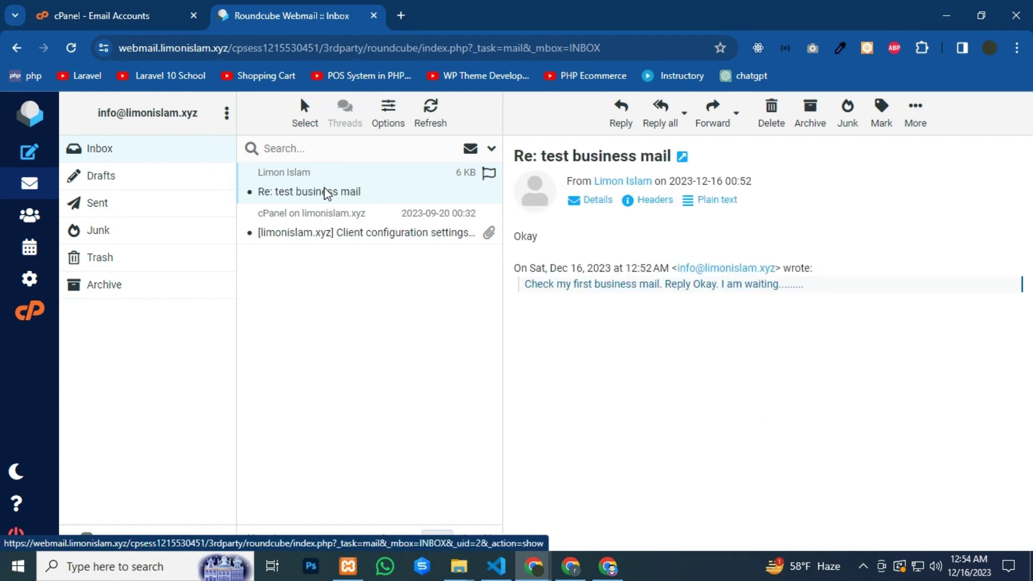